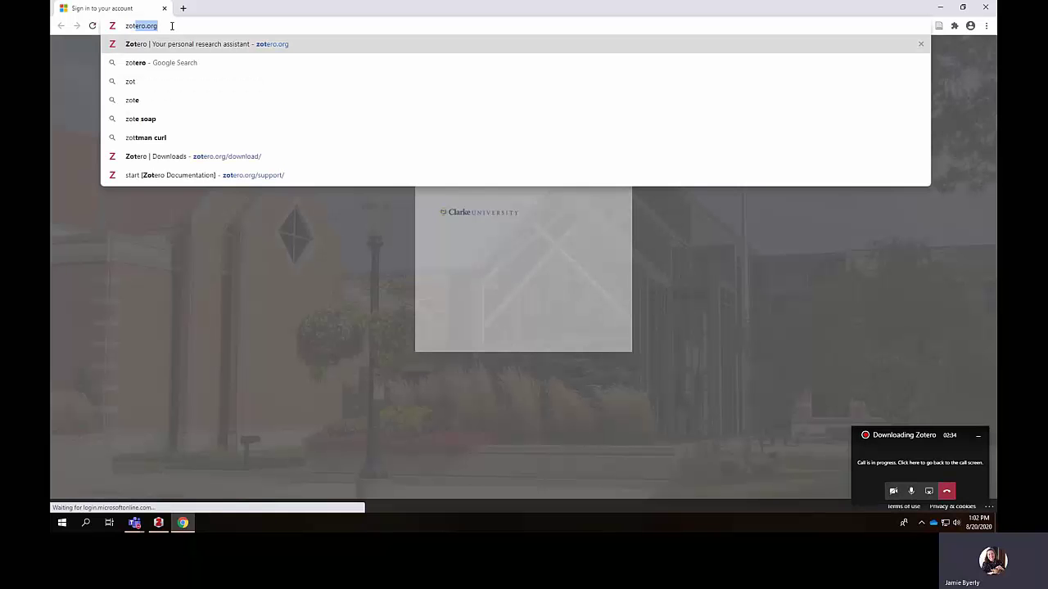
Step: Go to zotero.org and open the Downloads page offering Zotero 5.0 for Windows
key("Return")
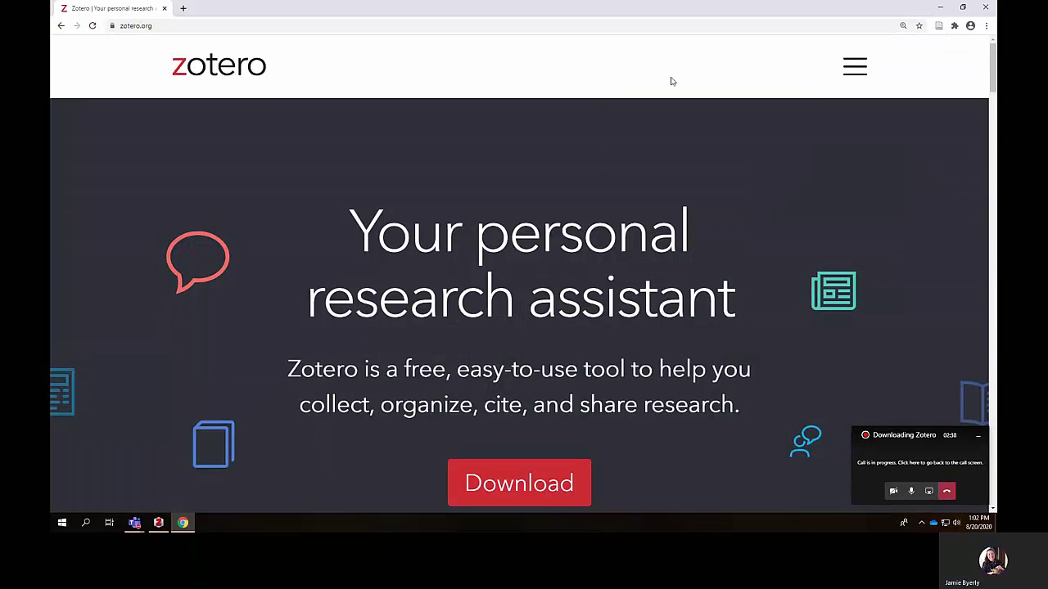
scroll(670, 81, "down", 1)
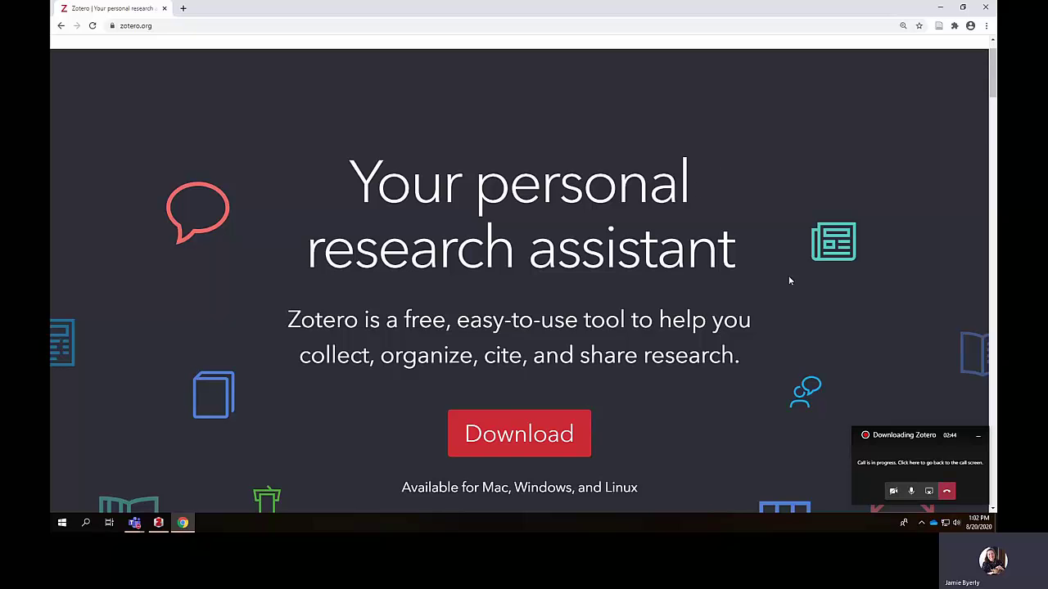
scroll(803, 262, "down", 2)
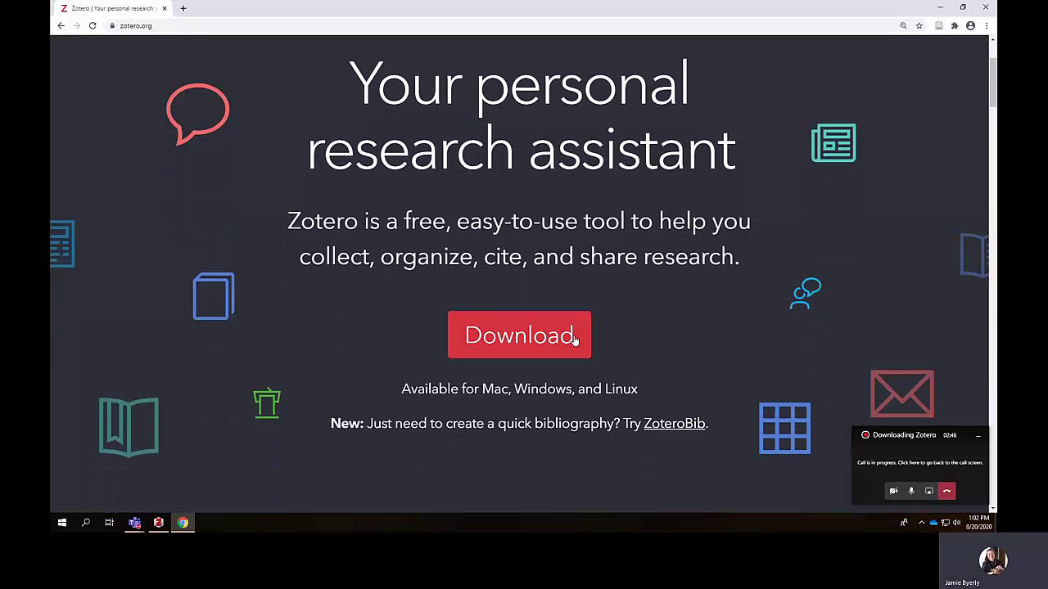
left_click(575, 340)
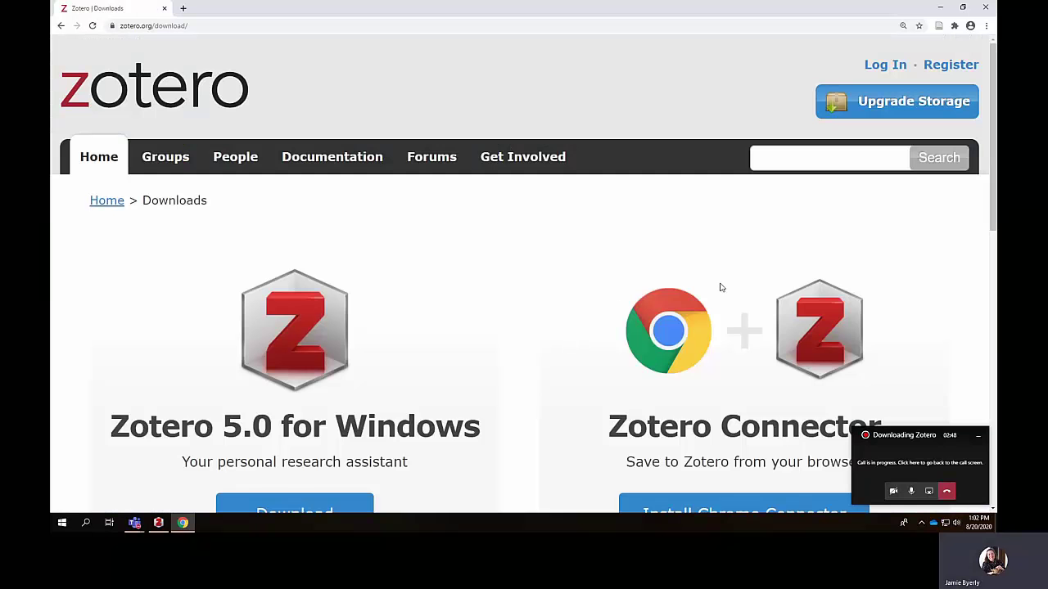
scroll(485, 179, "down", 1)
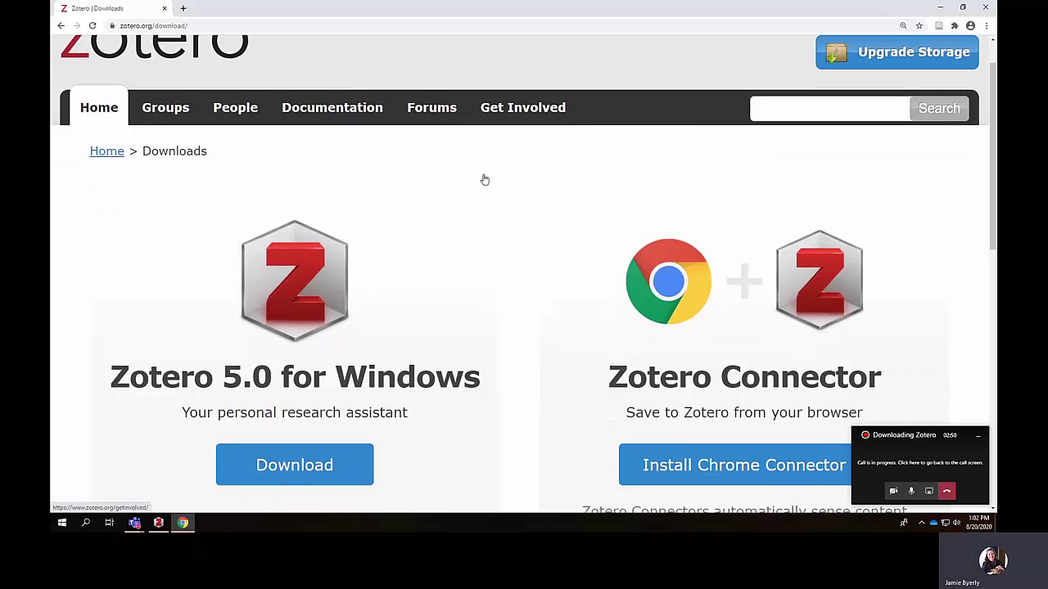
scroll(484, 179, "down", 2)
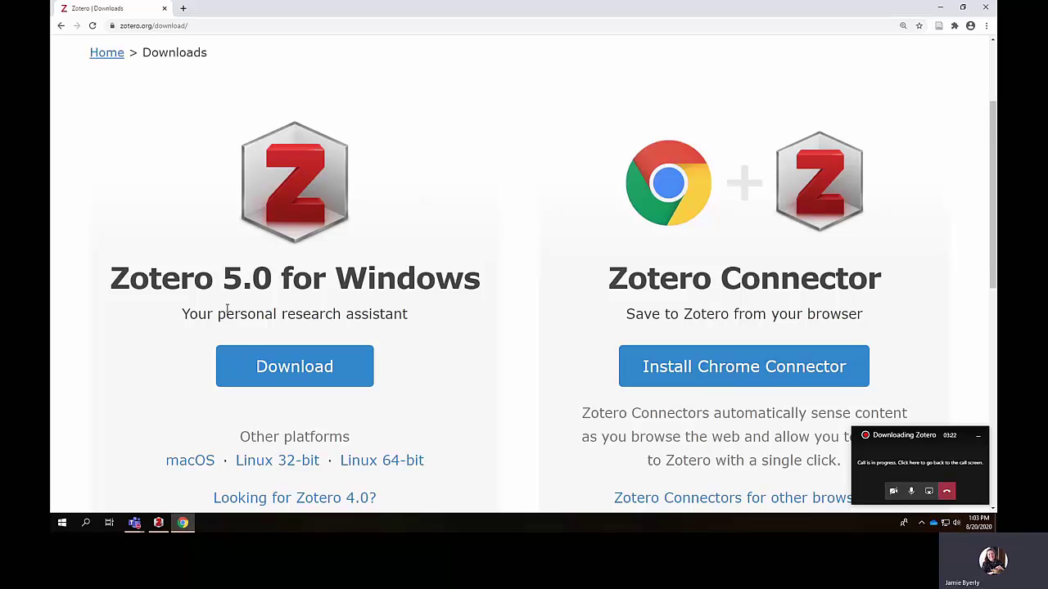
scroll(201, 313, "down", 1)
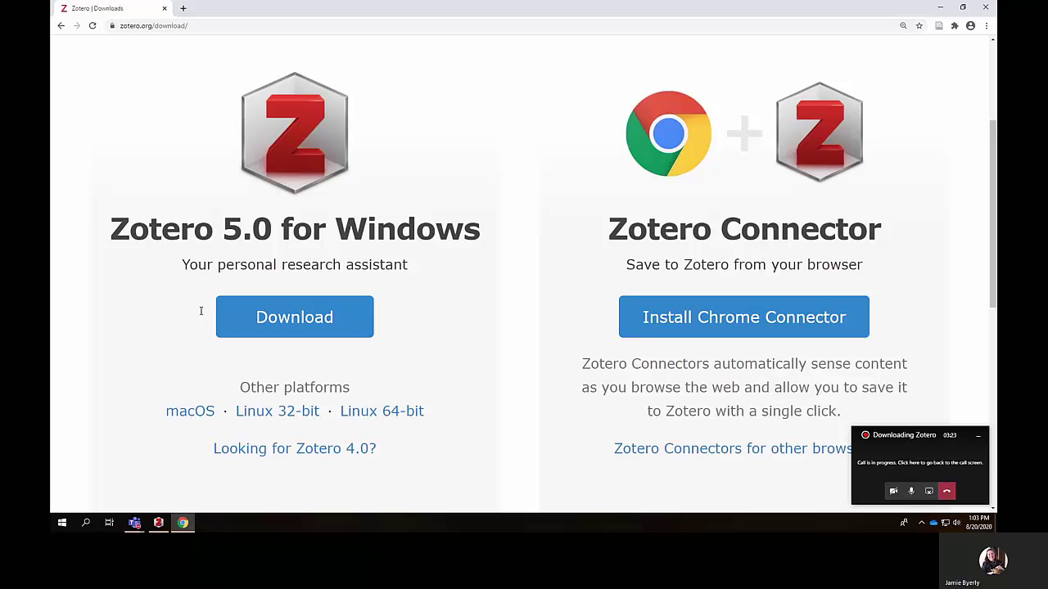
Step: Download the Zotero 5.0 Windows installer, run it, and allow it through User Account Control
left_click(333, 324)
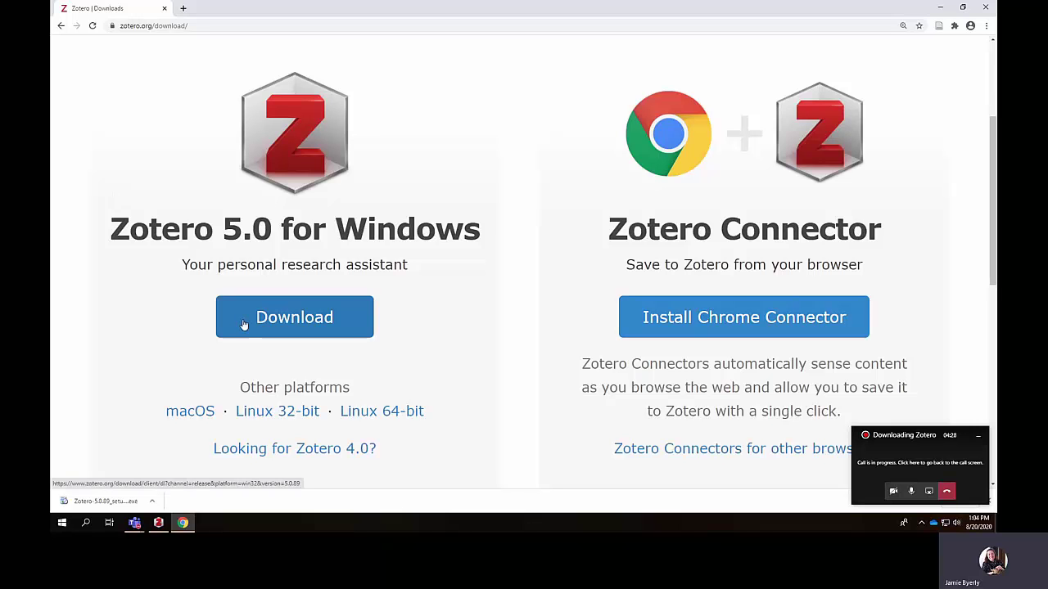
left_click(110, 502)
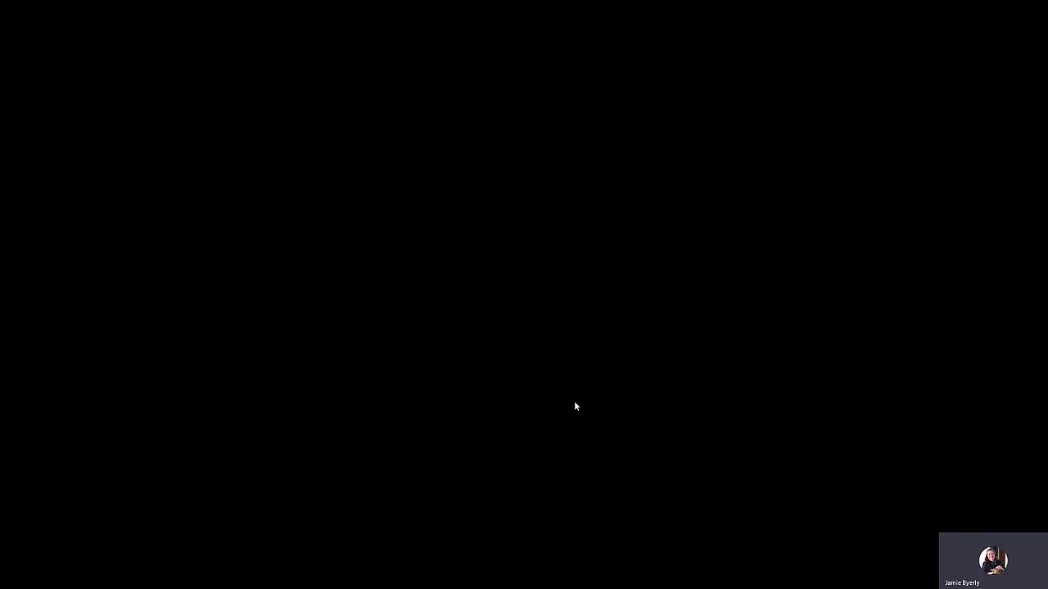
left_click(574, 400)
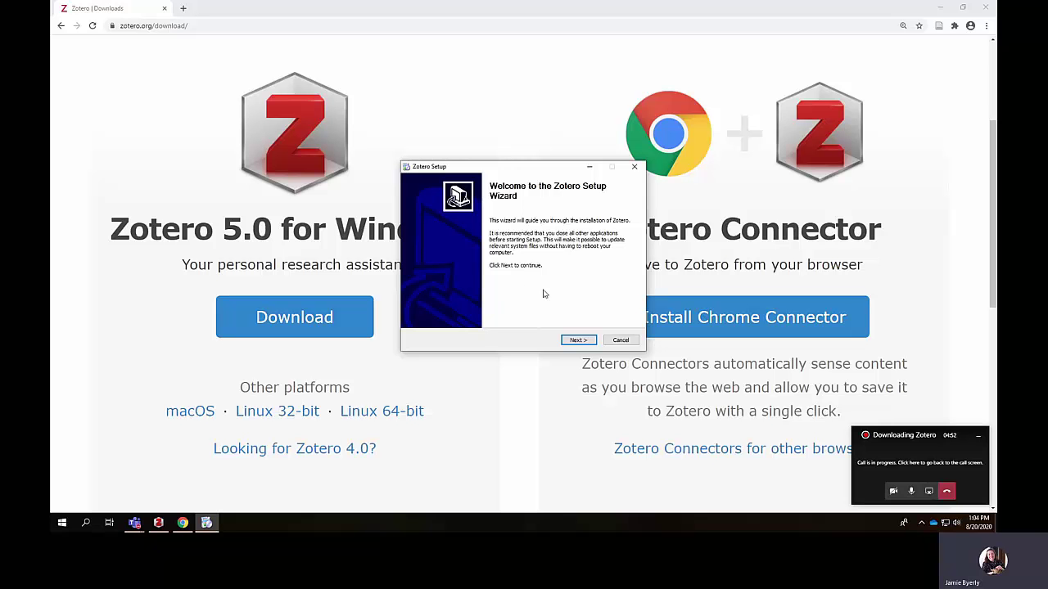
Step: Continue Setup with the standard type, then quit it after the 'Zotero must be closed' notice
left_click(576, 341)
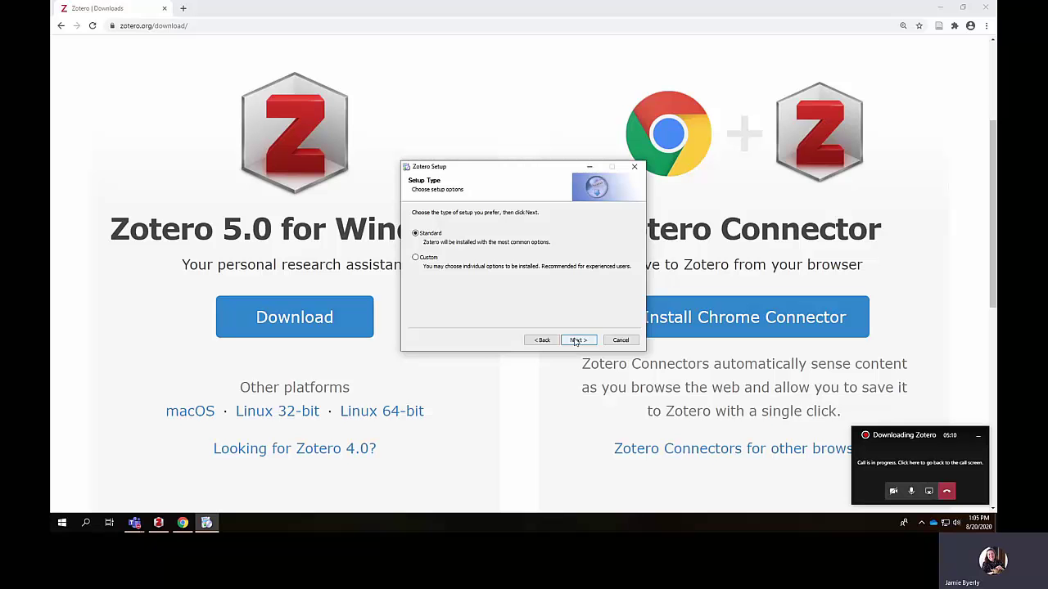
left_click(576, 341)
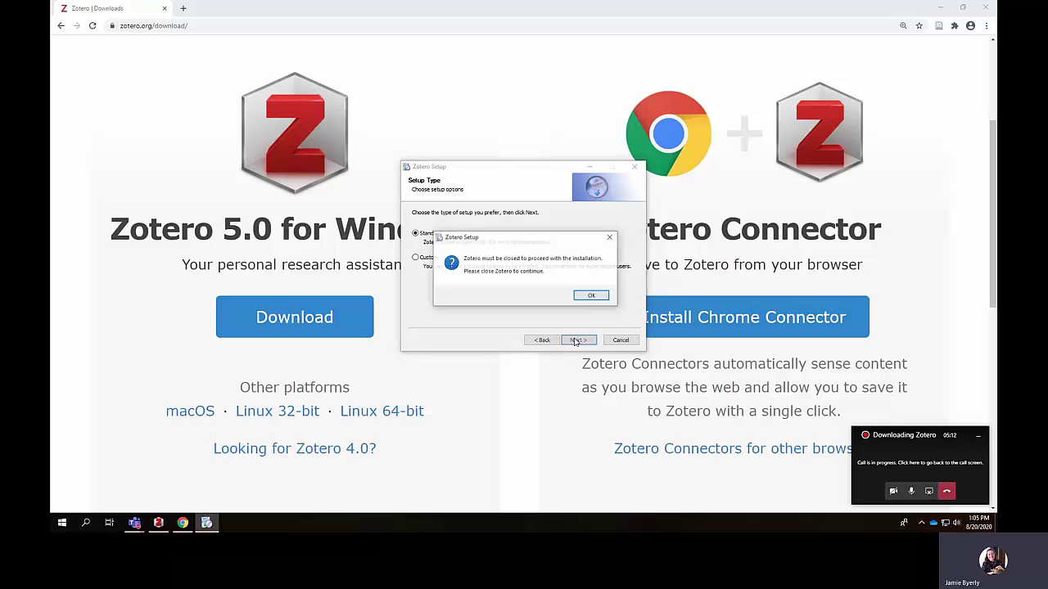
left_click(591, 296)
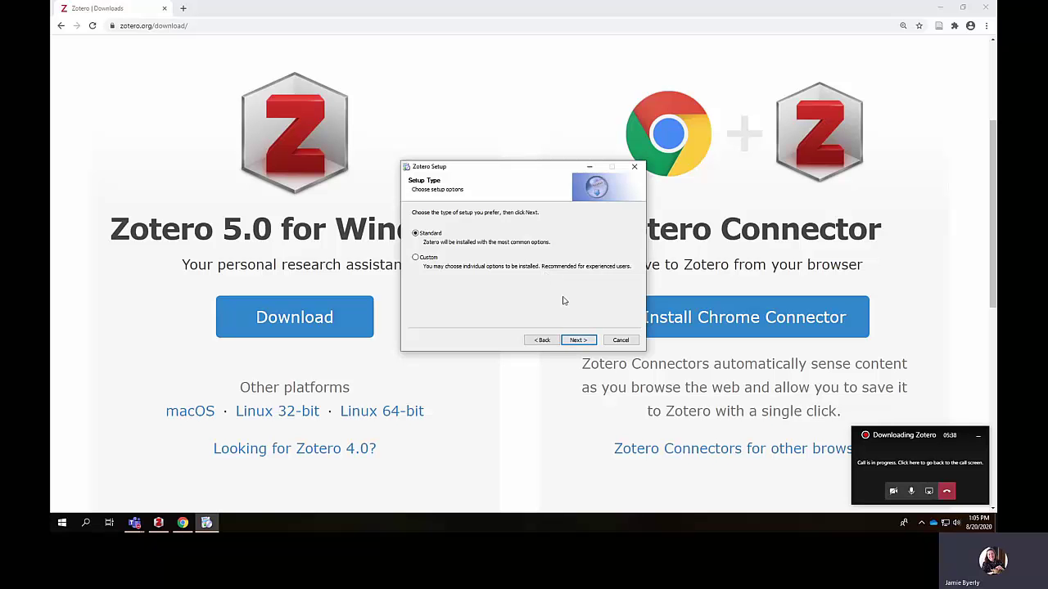
left_click(619, 342)
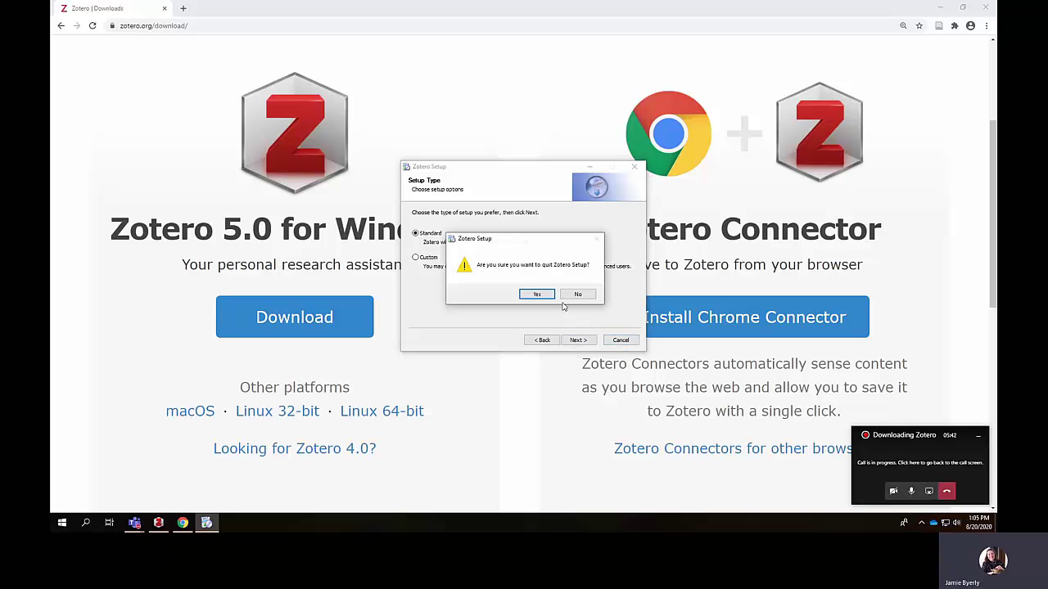
left_click(545, 296)
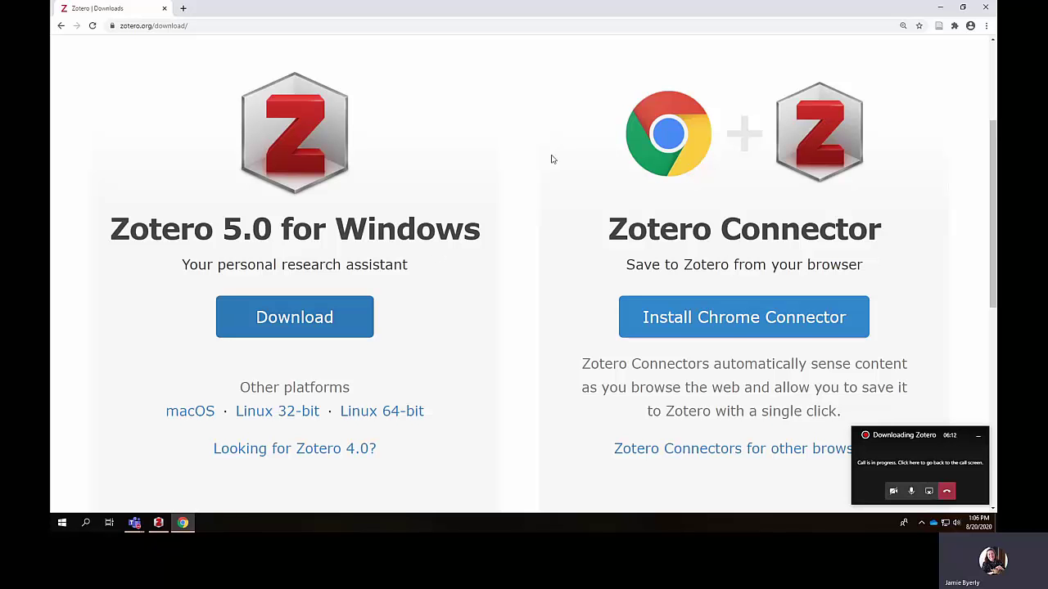
Step: Minimize Chrome to reveal the desktop
left_click(948, 8)
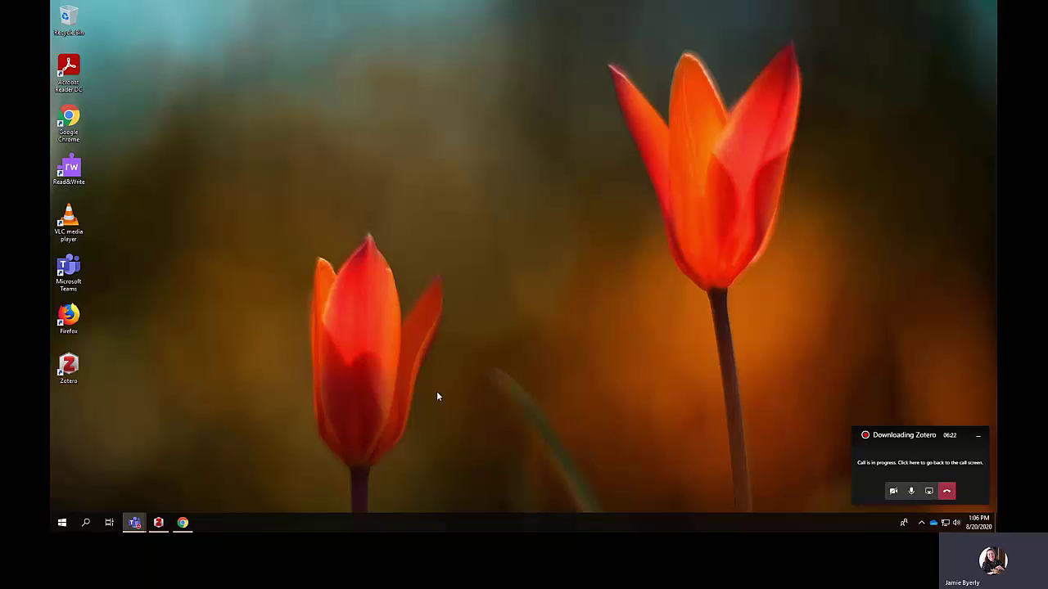
Step: Launch Zotero from its desktop shortcut
double_click(80, 379)
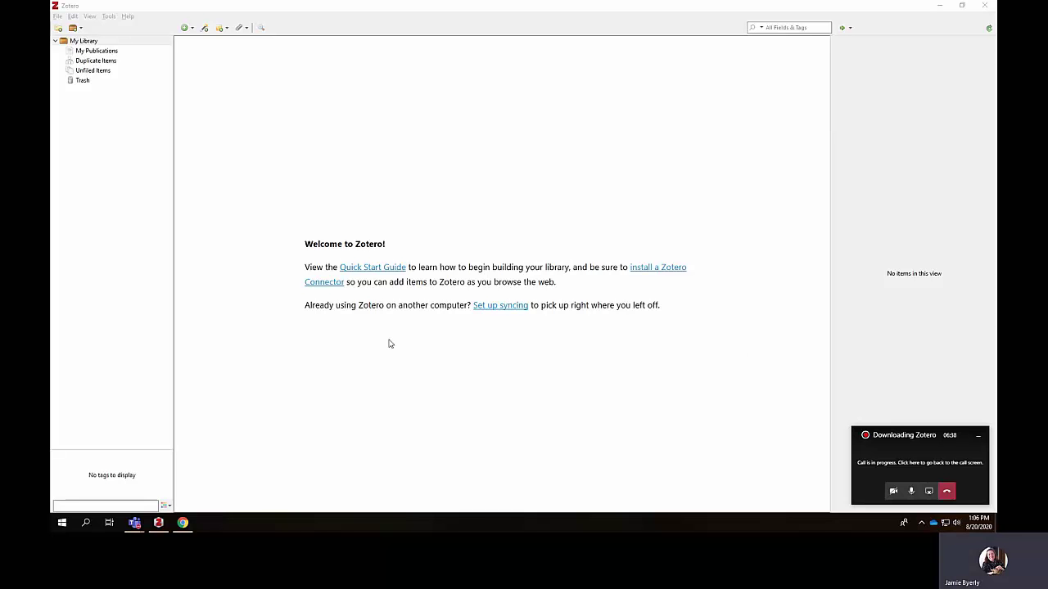
Step: Close Zotero and restore the Chrome window showing the Zotero Downloads page
left_click(987, 7)
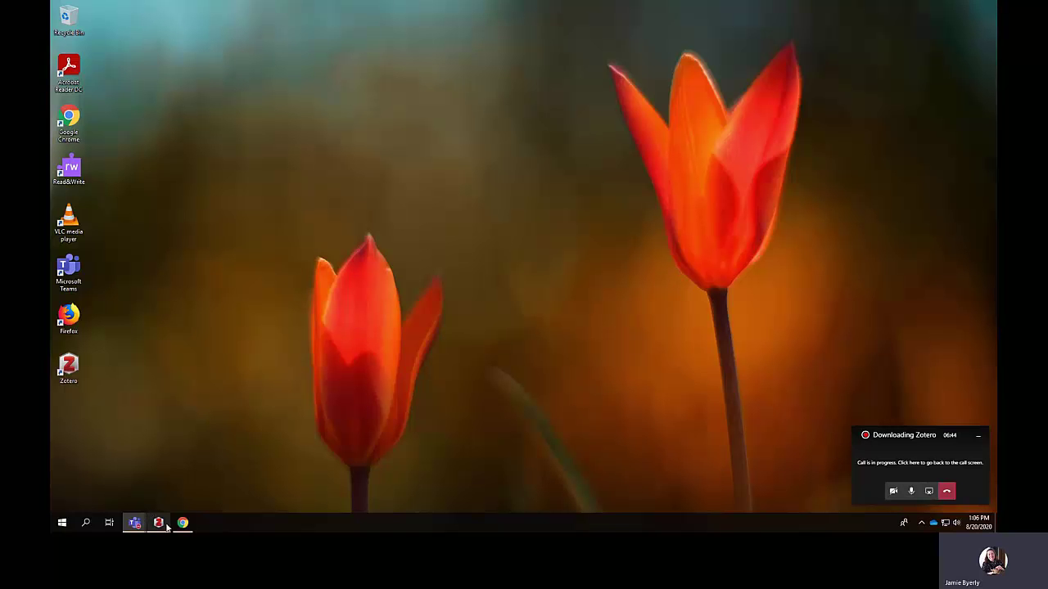
mouse_move(186, 525)
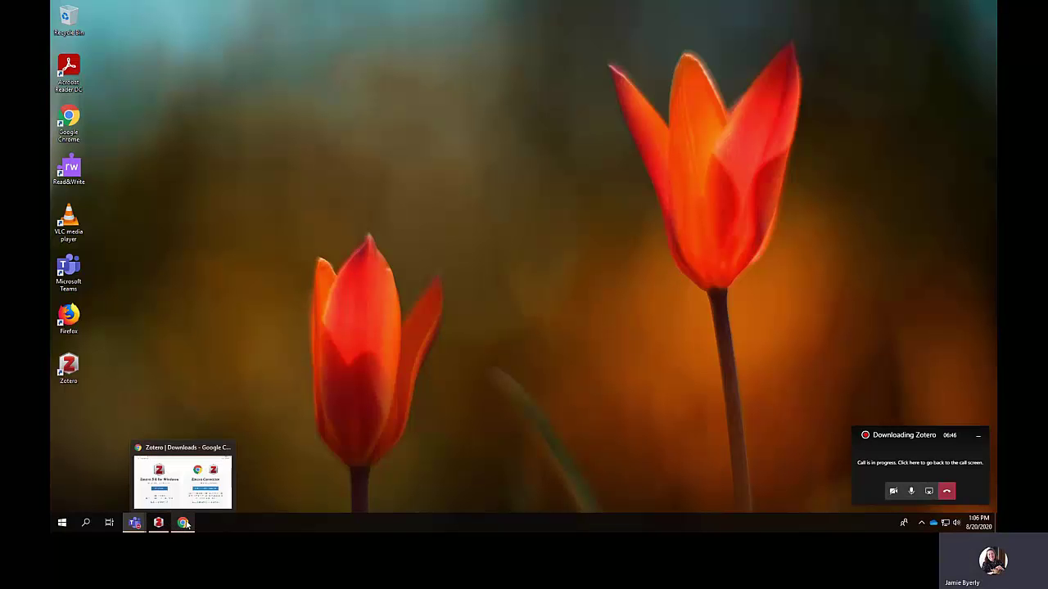
left_click(185, 523)
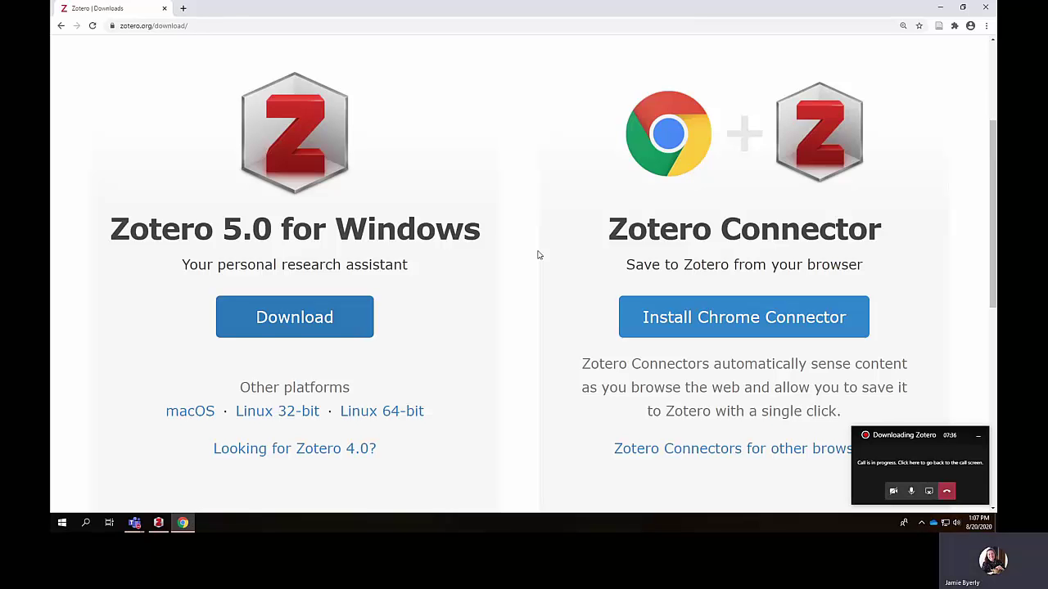
Step: Minimize Chrome, launch Firefox, and go to zotero.org/download via the 'zotero' address suggestion
left_click(940, 8)
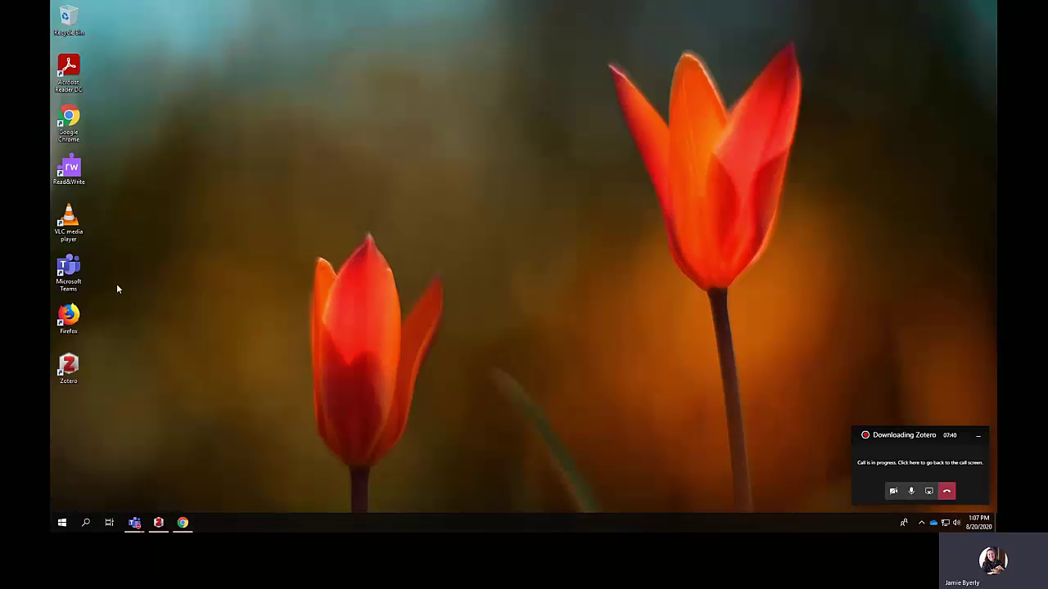
double_click(75, 319)
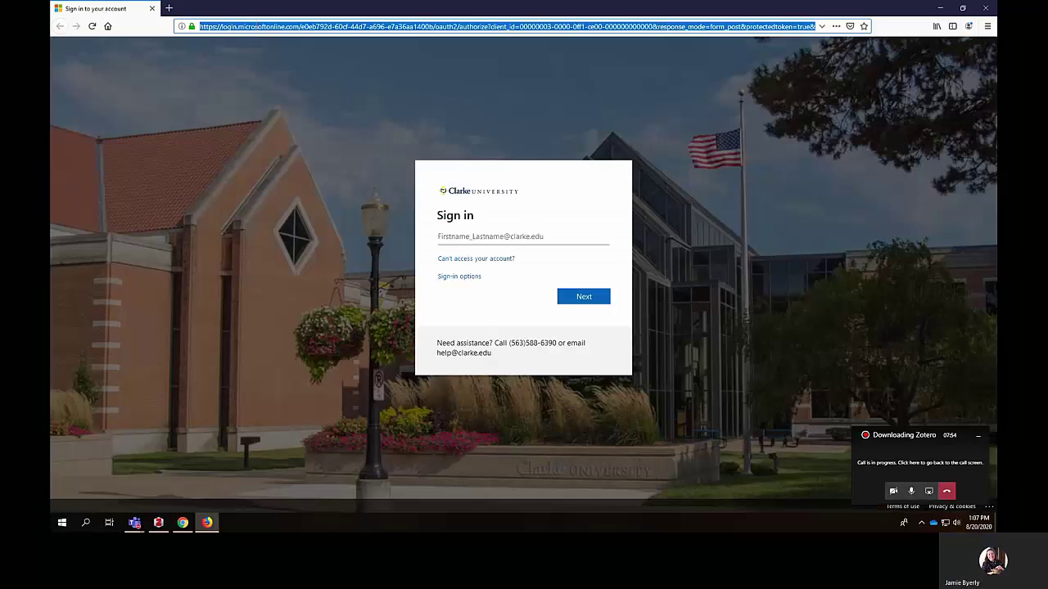
type("zotero")
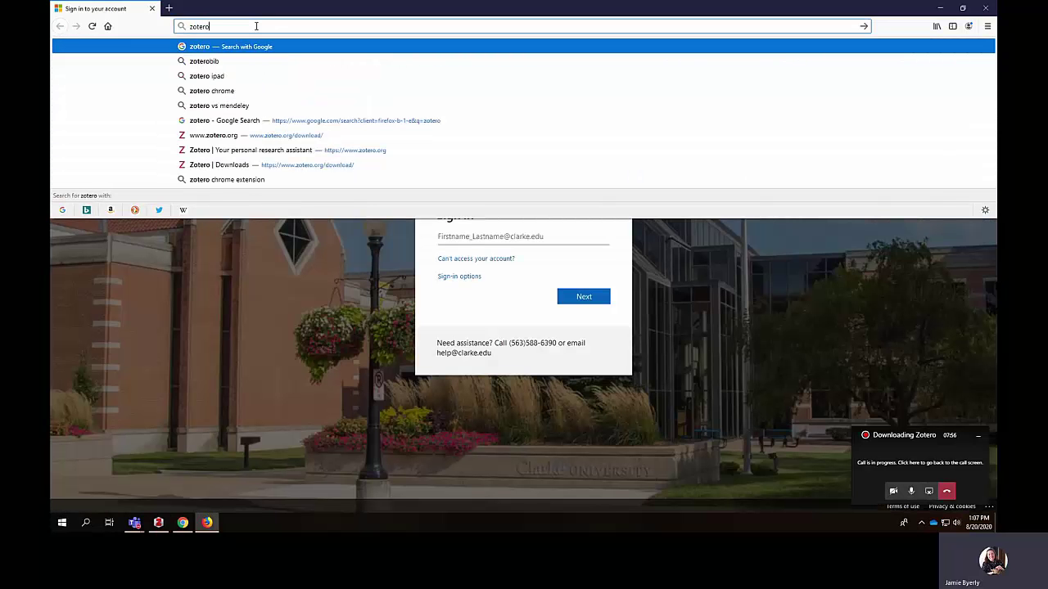
left_click(237, 135)
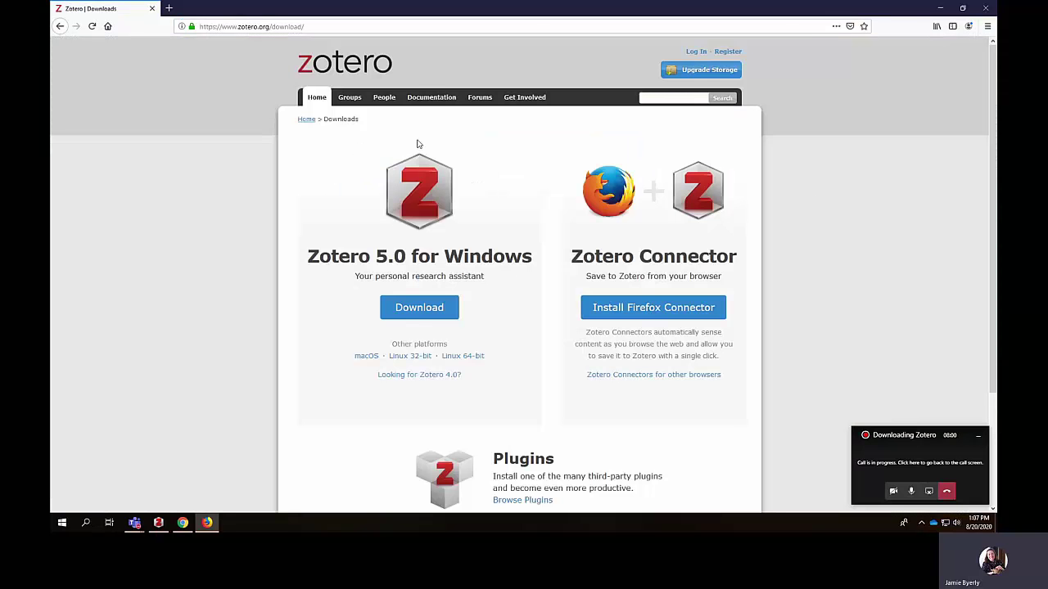
Step: Zoom the Firefox Downloads page to 150% and scroll down to the Zotero Connector section
left_click(987, 26)
left_click(964, 124)
left_click(965, 124)
left_click(964, 123)
left_click(965, 124)
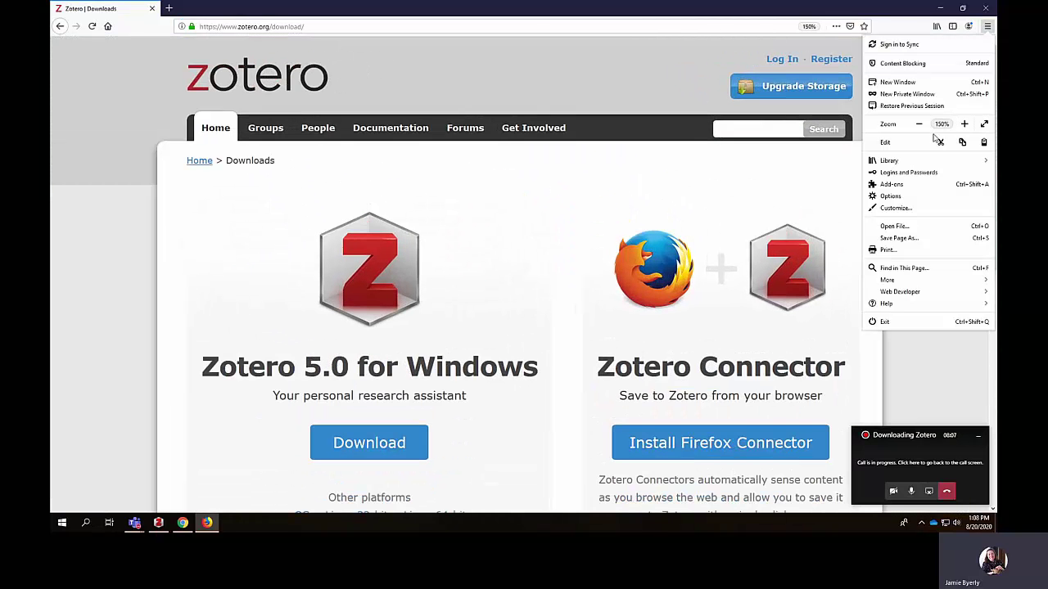
left_click(840, 177)
scroll(838, 176, "down", 2)
scroll(837, 176, "down", 2)
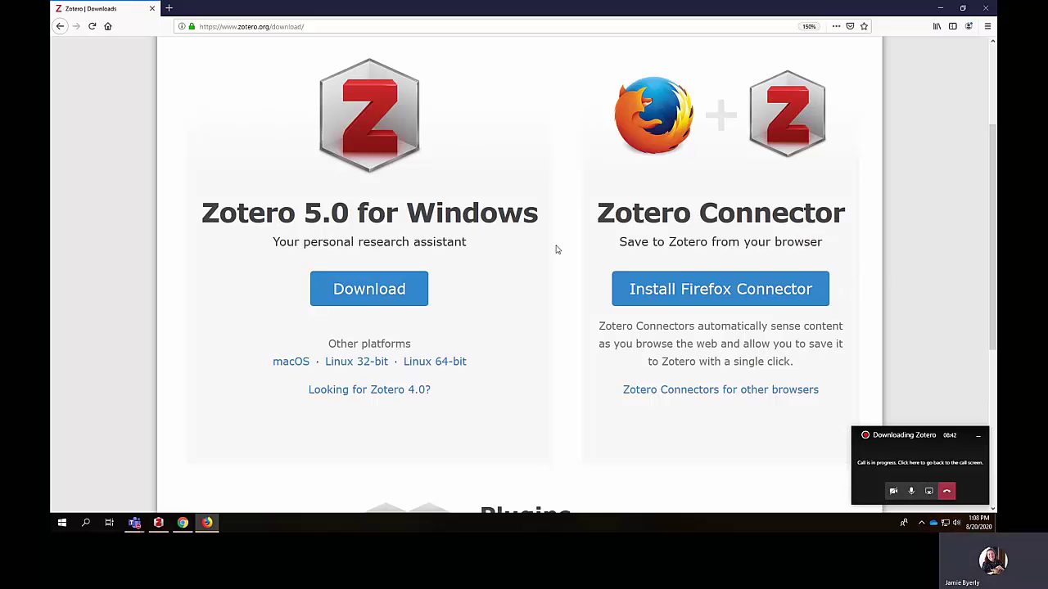
Step: Open 'Zotero Connectors for other browsers' and scroll through the Chrome, Safari and Edge connectors
left_click(724, 392)
scroll(807, 385, "down", 3)
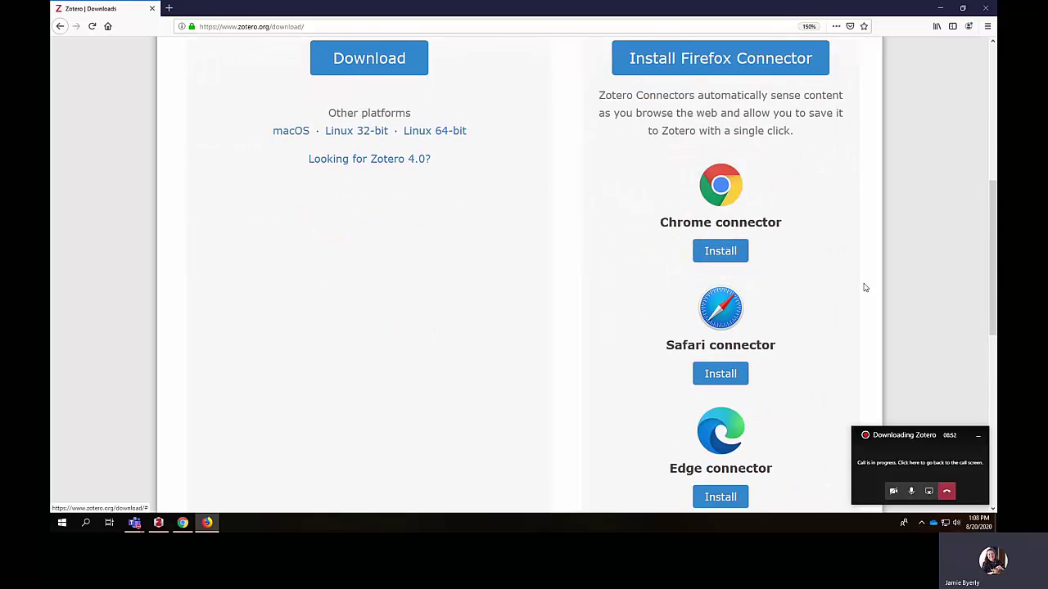
scroll(863, 288, "down", 1)
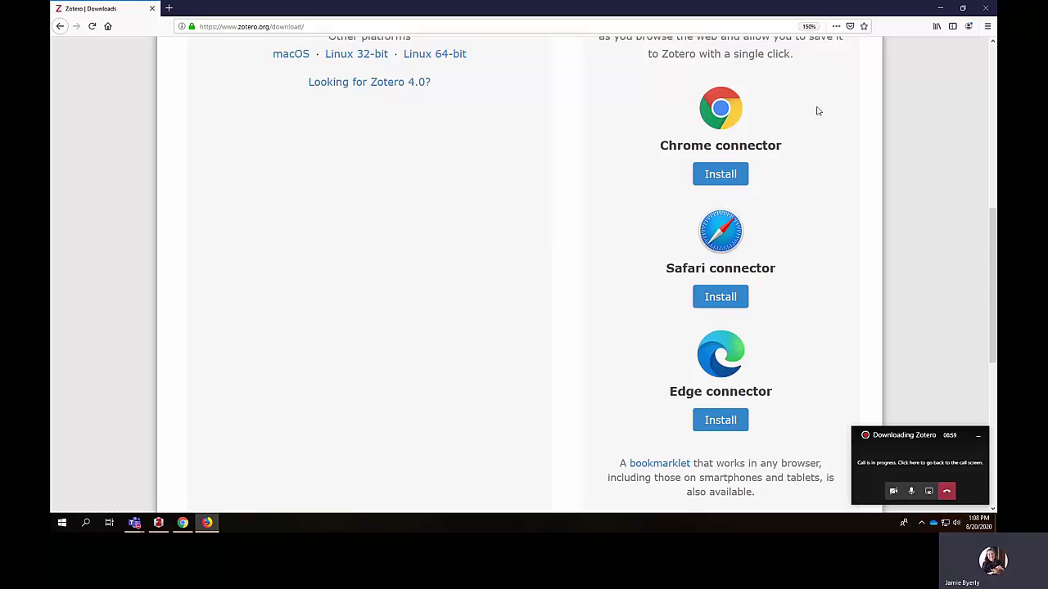
scroll(757, 393, "down", 2)
scroll(757, 393, "down", 1)
scroll(757, 393, "up", 6)
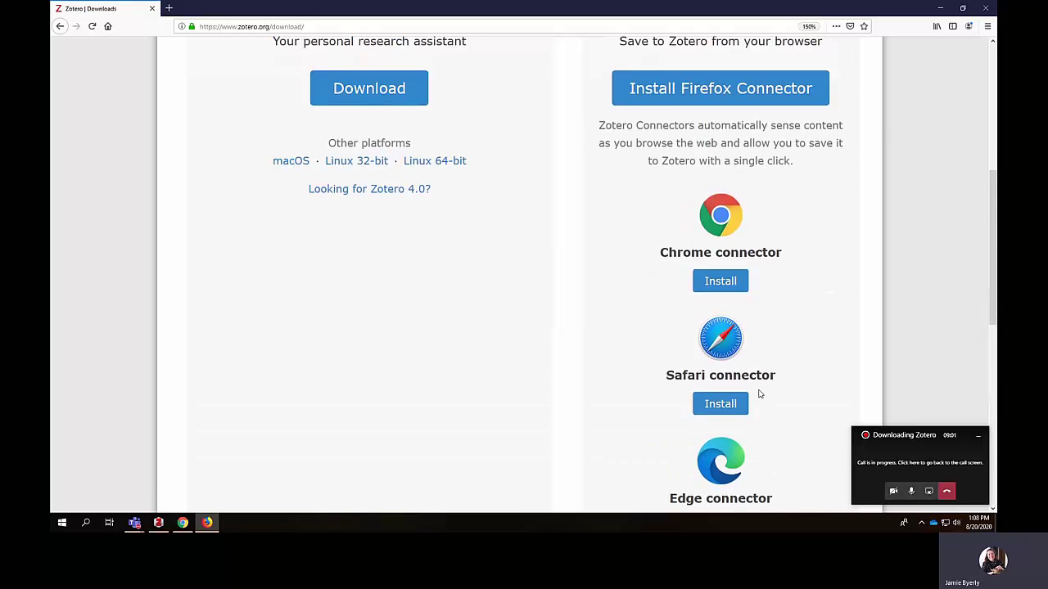
scroll(759, 394, "up", 5)
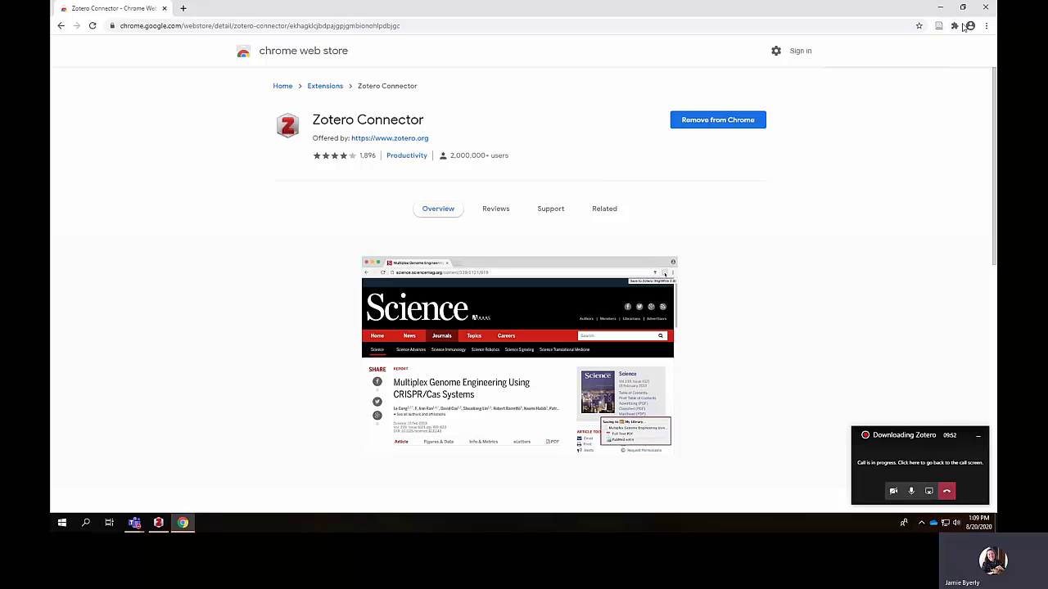
Step: Check Zotero Connector in Chrome's Extensions list, then close the list
left_click(955, 27)
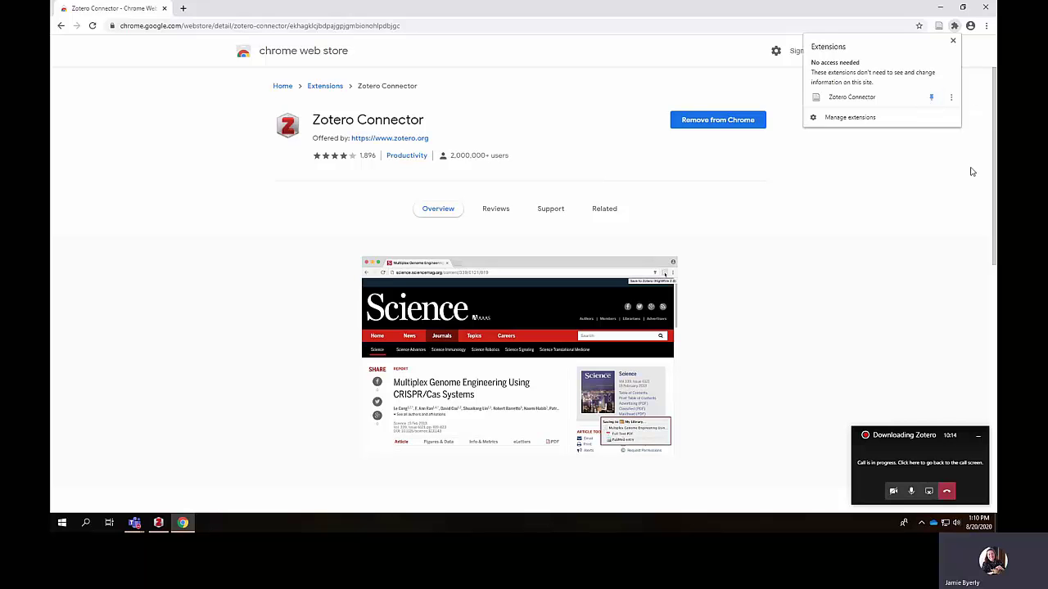
left_click(941, 169)
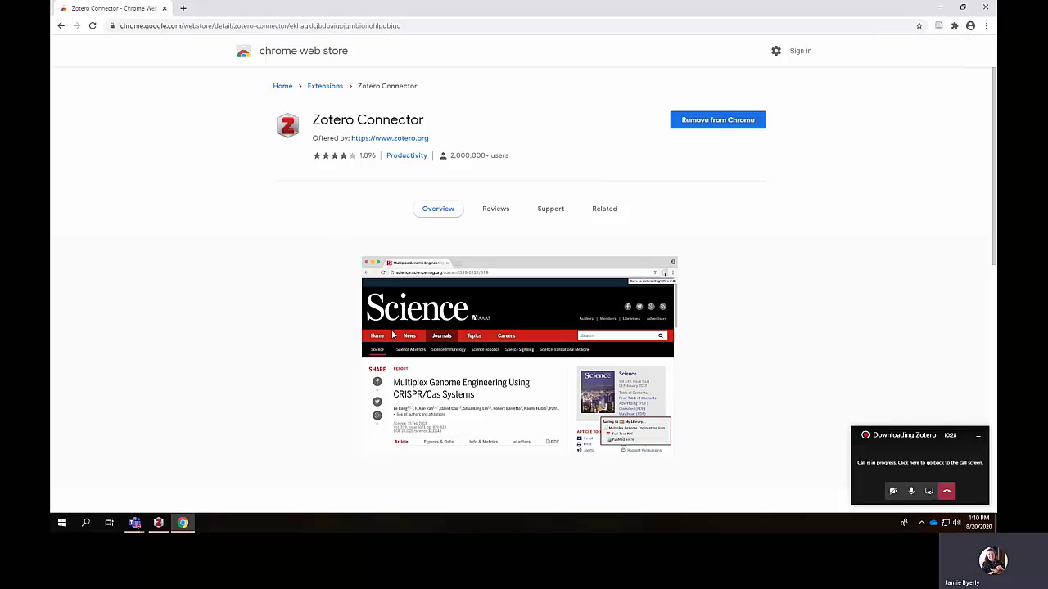
Step: Close Chrome and restore Zotero's window showing the Welcome to Zotero screen with empty My Library
left_click(986, 8)
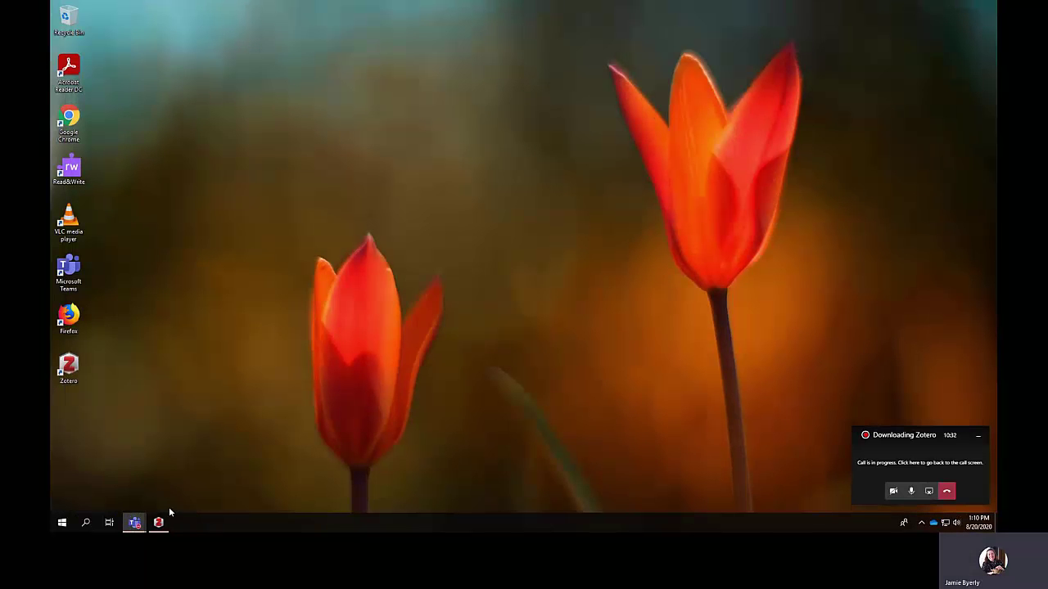
left_click(159, 523)
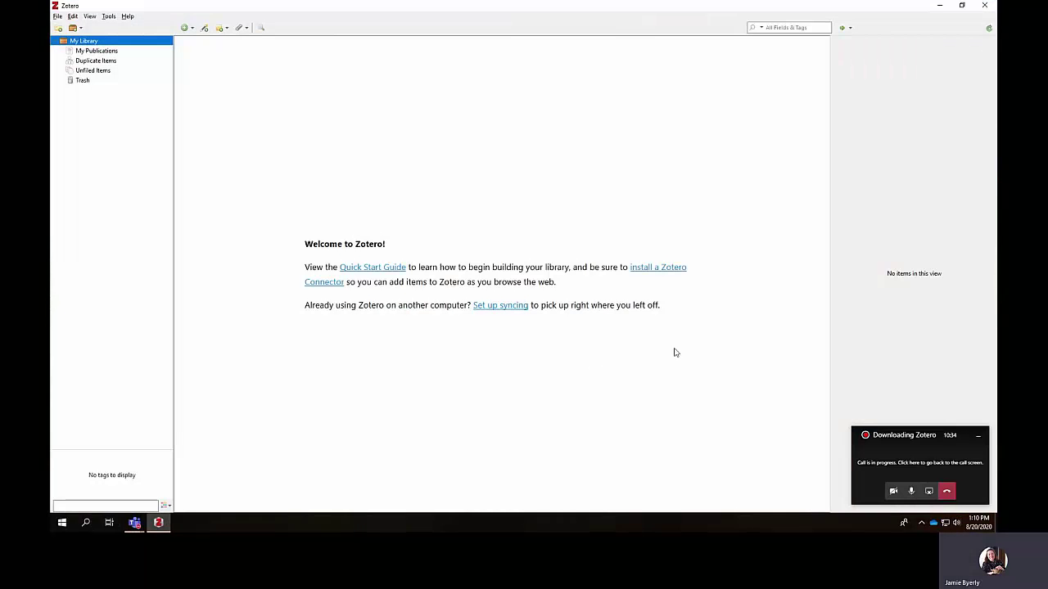